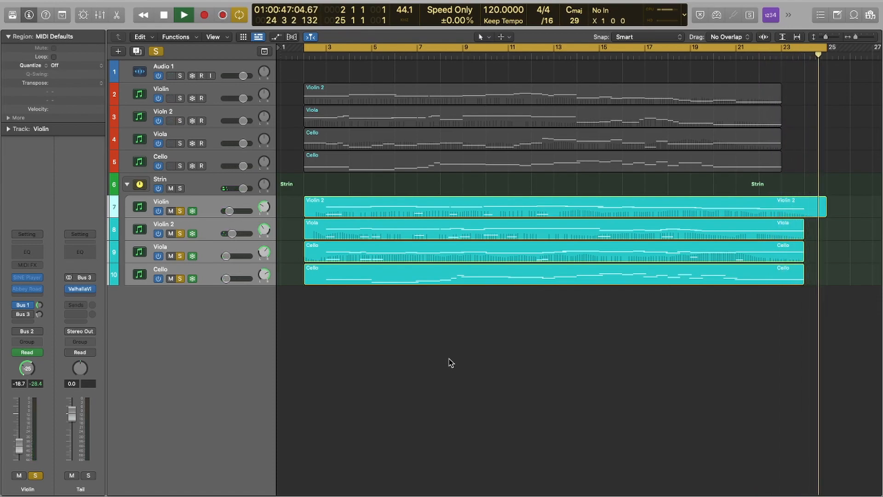
# Step: Stop playback of the string arrangement
pyautogui.press('space')
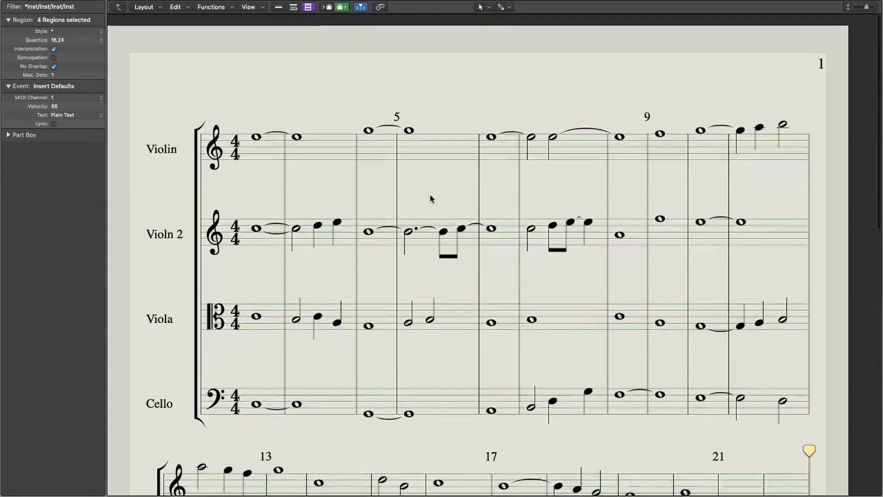
pyautogui.scroll(-2, 430, 196)
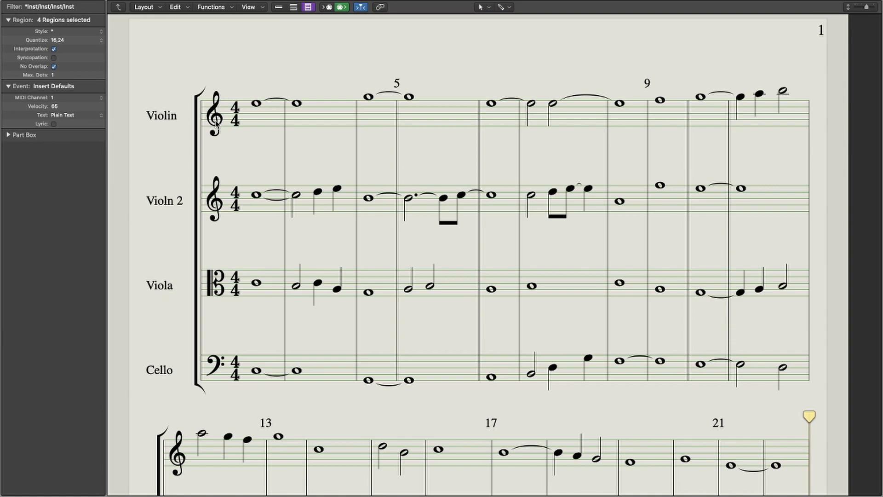
# Step: Examine how the Violin, Violin 2, Viola and Cello parts are voiced across the first system of the score
pyautogui.click(256, 102)
pyautogui.scroll(-3, 249, 228)
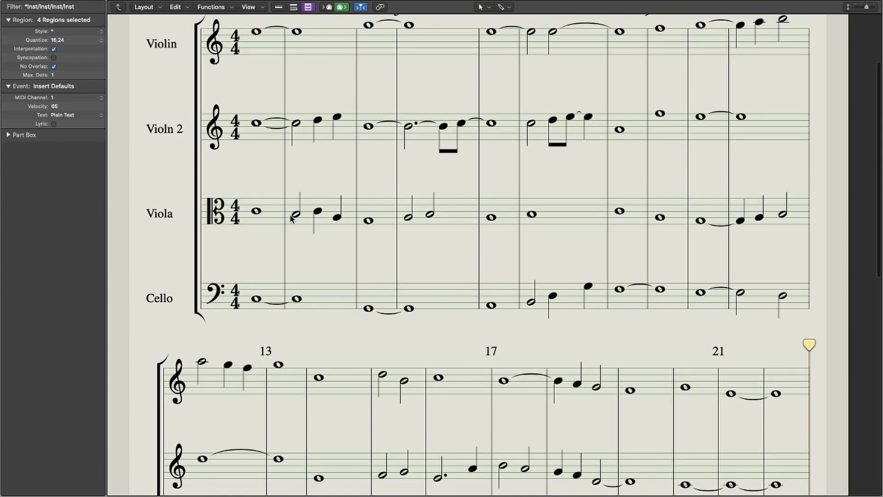
pyautogui.scroll(1, 320, 213)
pyautogui.scroll(-1, 335, 222)
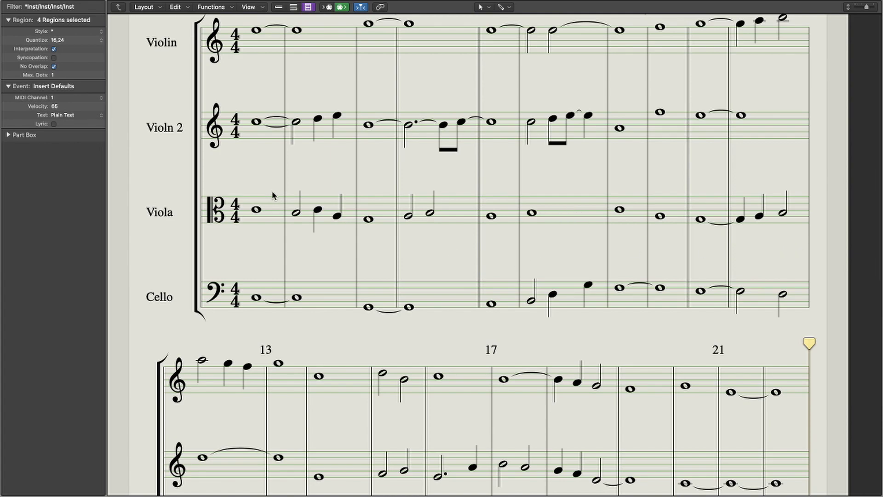
pyautogui.scroll(-3, 276, 196)
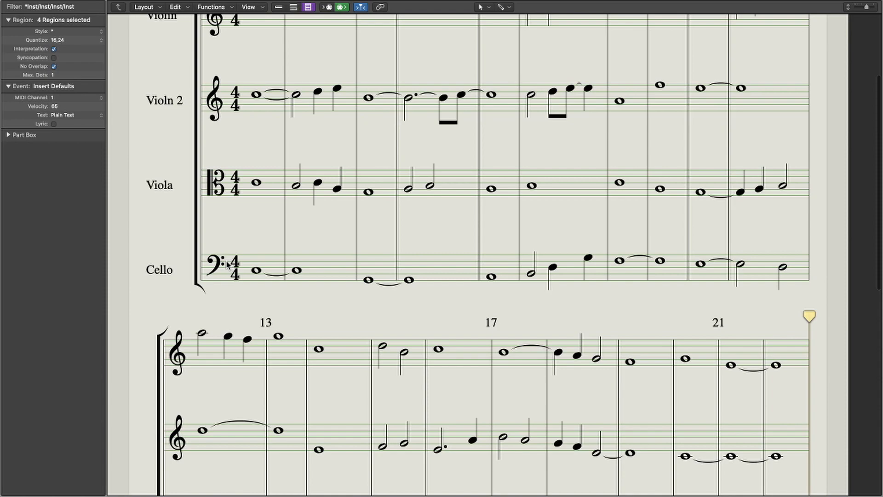
pyautogui.scroll(5, 239, 266)
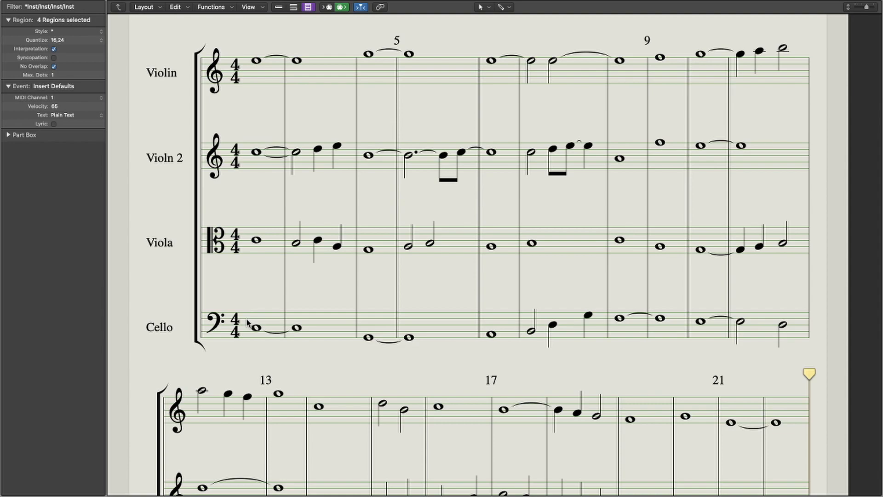
pyautogui.scroll(-2, 387, 300)
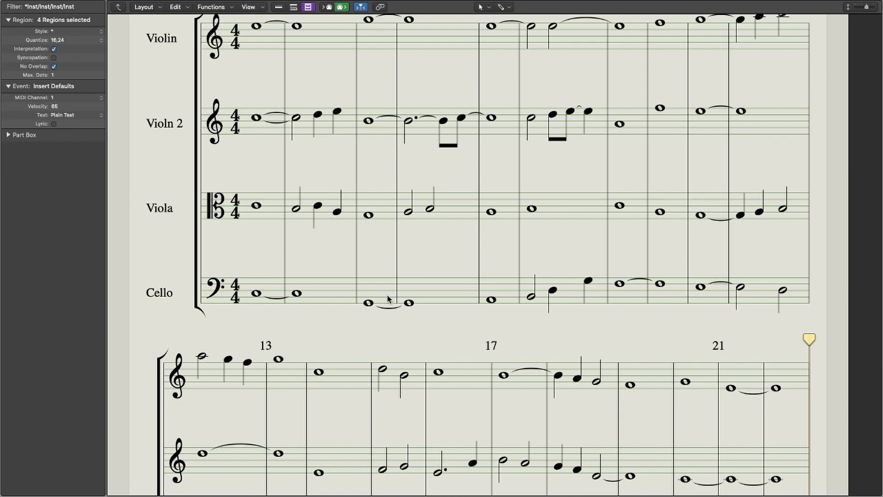
pyautogui.scroll(4, 303, 301)
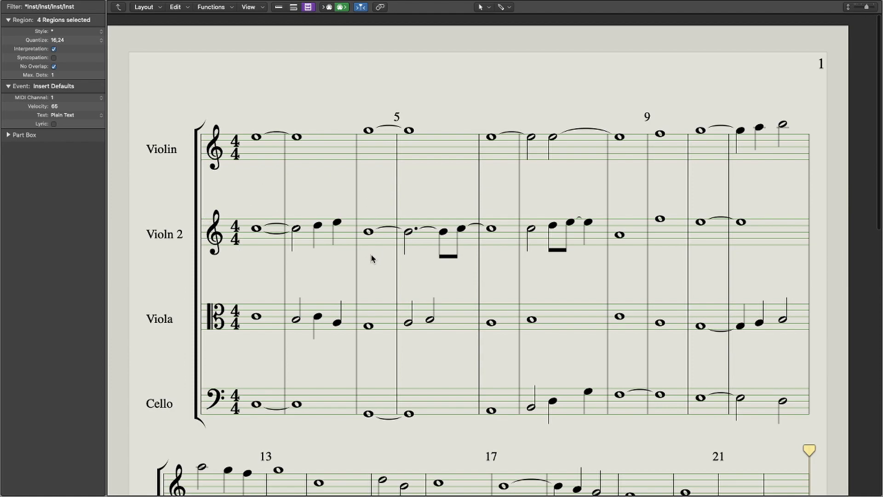
pyautogui.scroll(-2, 345, 259)
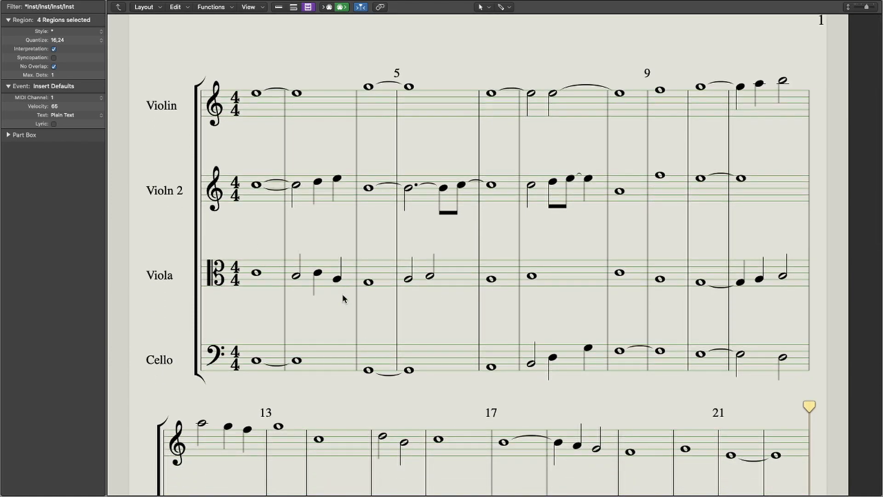
pyautogui.scroll(-1, 269, 283)
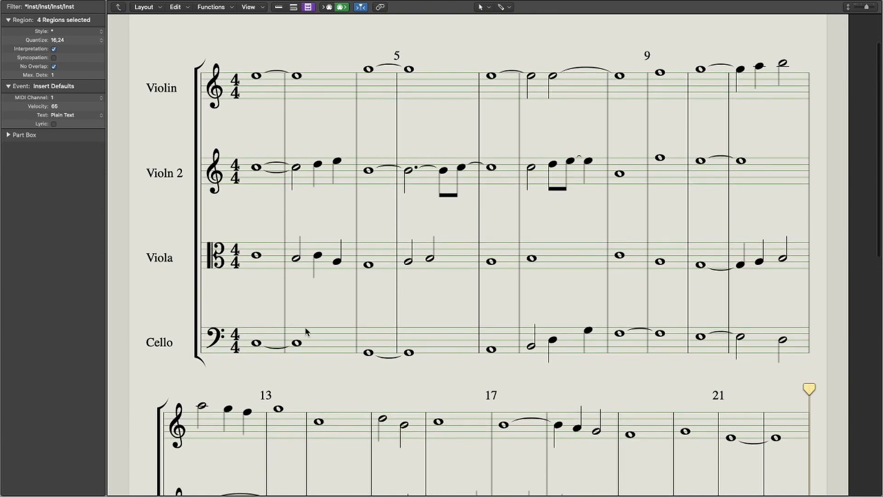
pyautogui.scroll(-1, 303, 359)
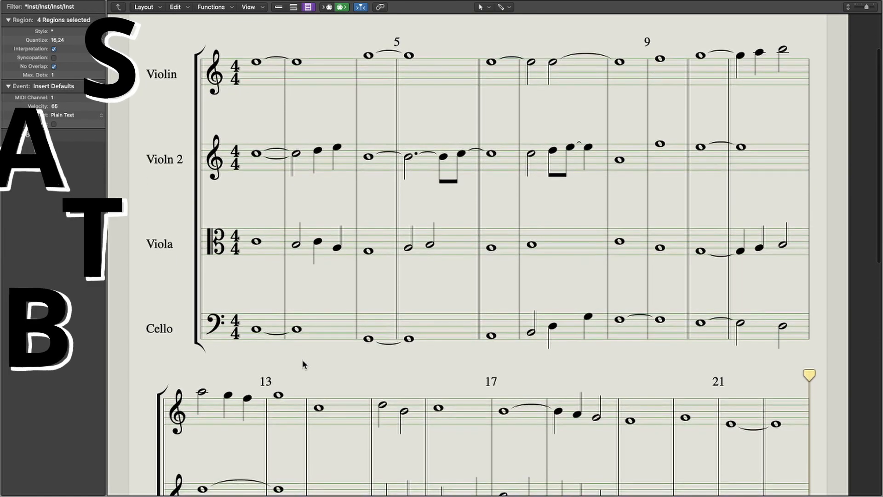
pyautogui.scroll(-3, 302, 360)
pyautogui.scroll(3, 302, 360)
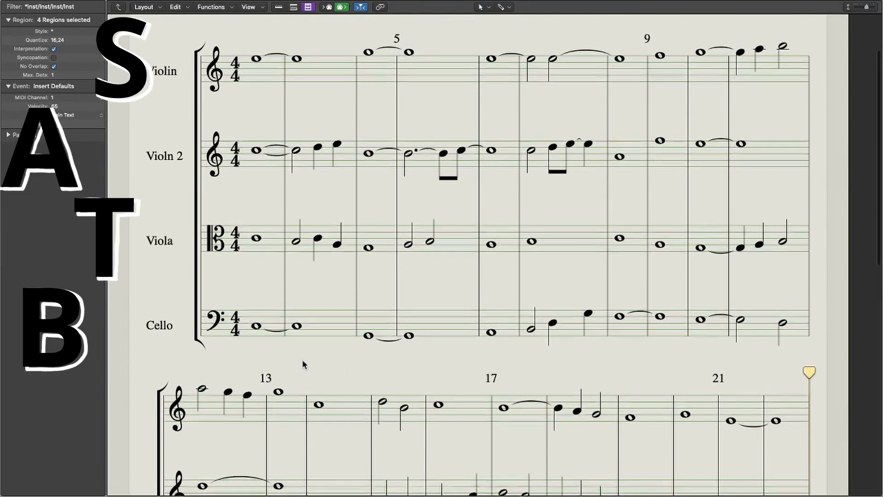
pyautogui.scroll(1, 303, 360)
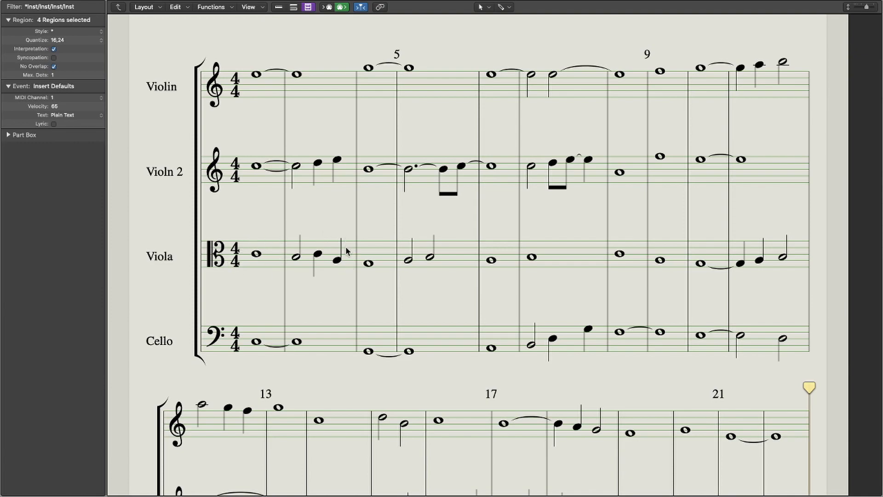
pyautogui.scroll(-3, 315, 282)
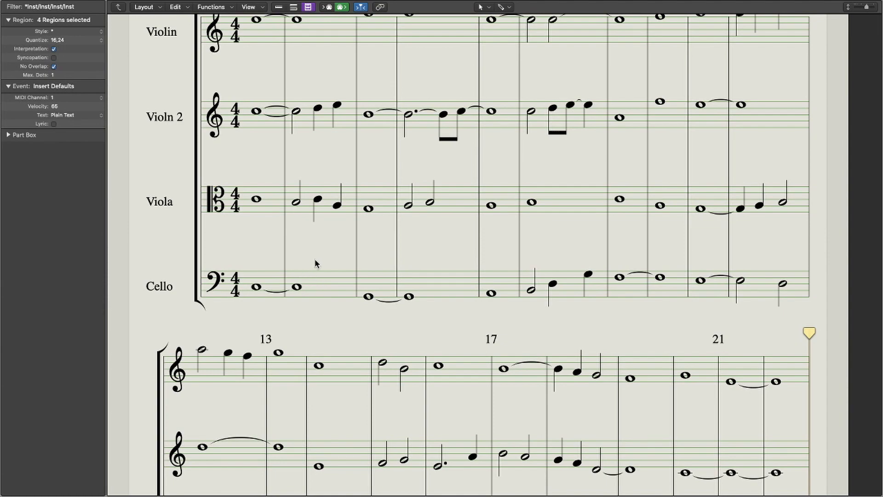
pyautogui.scroll(3, 316, 261)
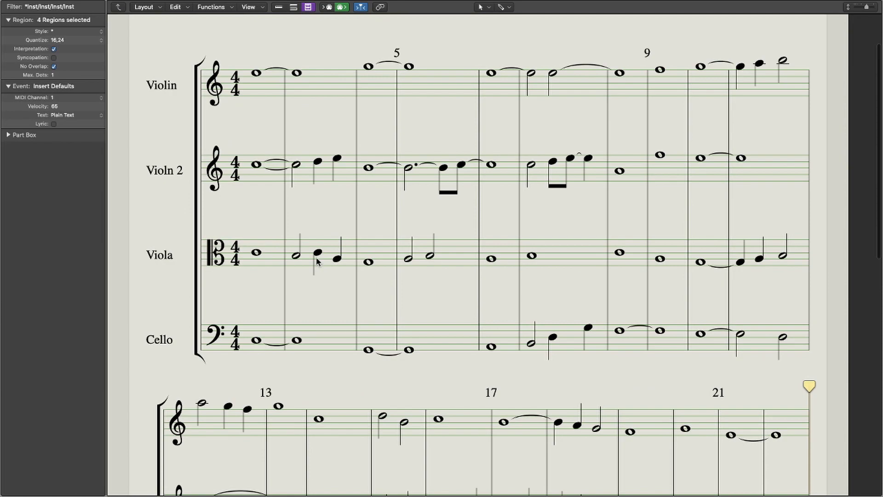
# Step: Highlight the notes of both violin staves in the first system, followed by those of the Viola and Cello staves
pyautogui.moveTo(144, 49); pyautogui.dragTo(803, 214)
pyautogui.click(706, 222)
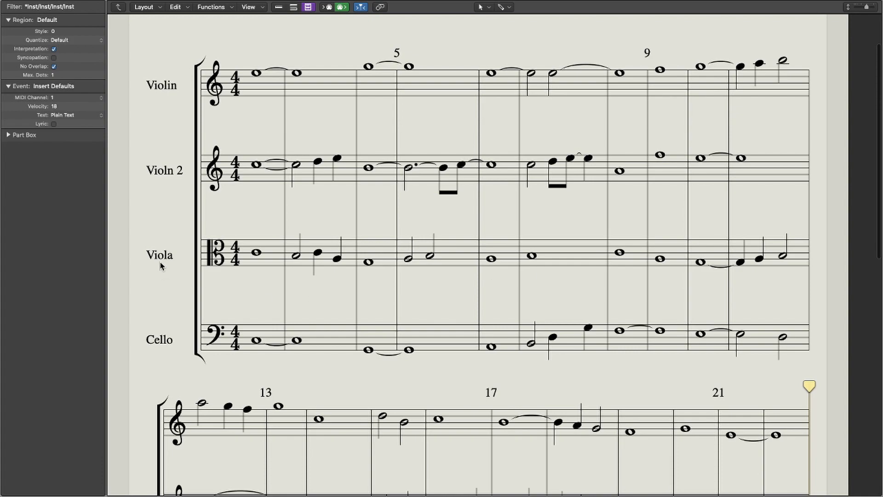
pyautogui.moveTo(174, 216); pyautogui.dragTo(812, 367)
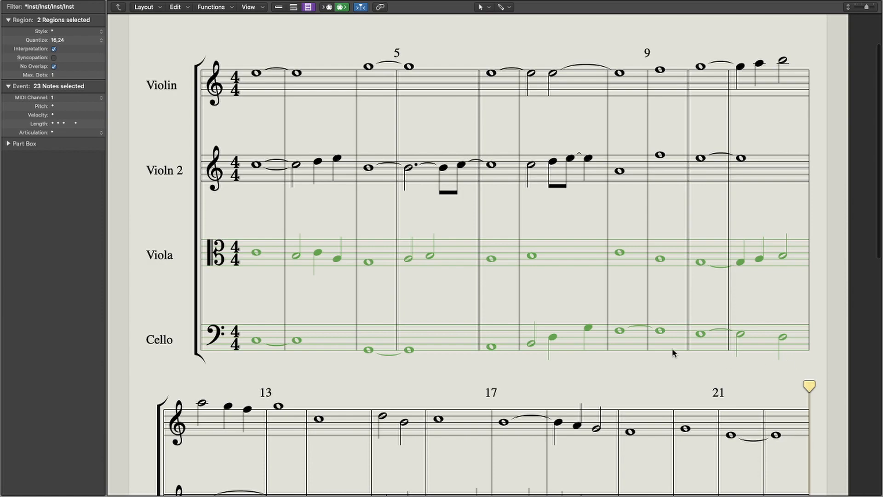
# Step: Highlight the two violin parts' notes in bar 15, followed by those from the second half of bar 15 through bar 16
pyautogui.scroll(-5, 590, 331)
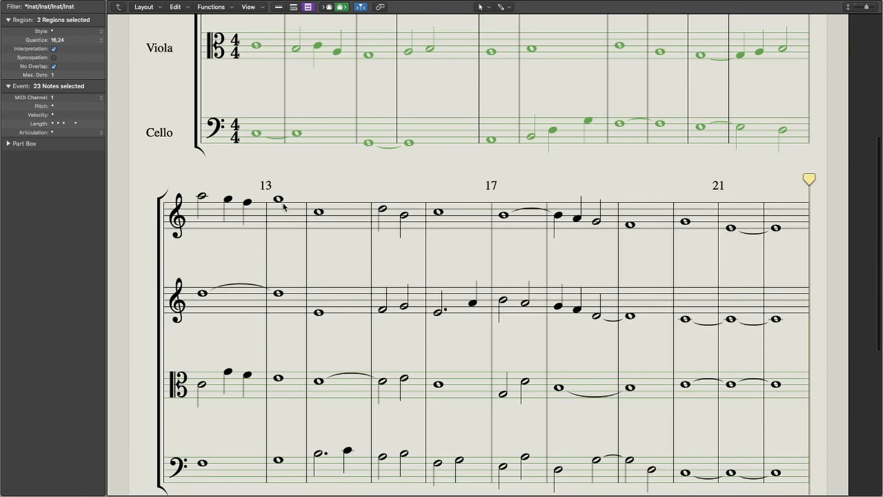
pyautogui.moveTo(369, 187); pyautogui.dragTo(428, 337)
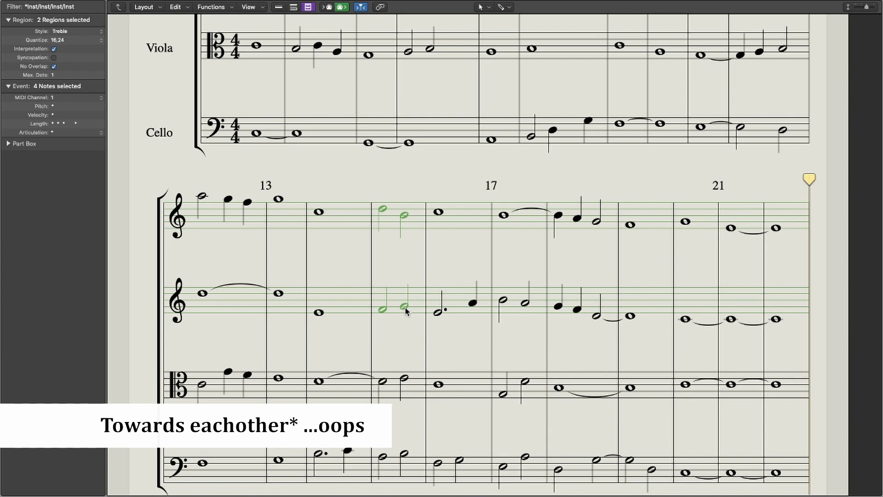
pyautogui.scroll(-1, 405, 308)
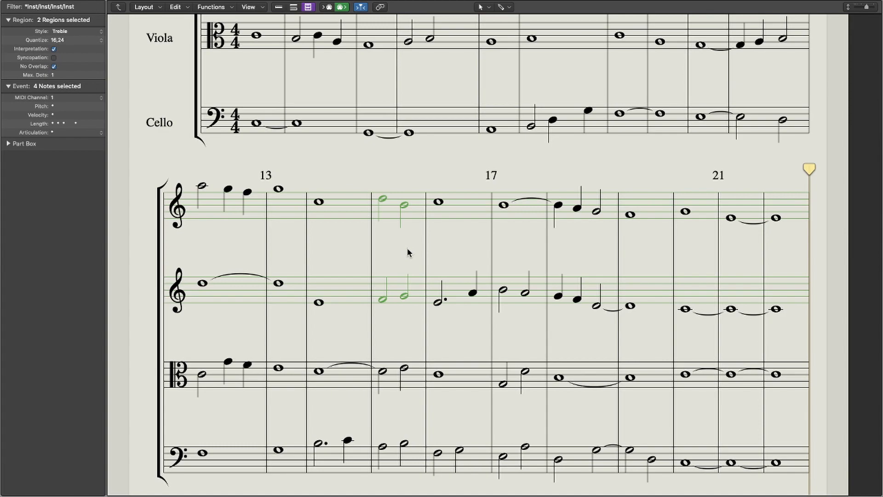
pyautogui.scroll(-1, 407, 247)
pyautogui.moveTo(399, 186); pyautogui.dragTo(491, 307)
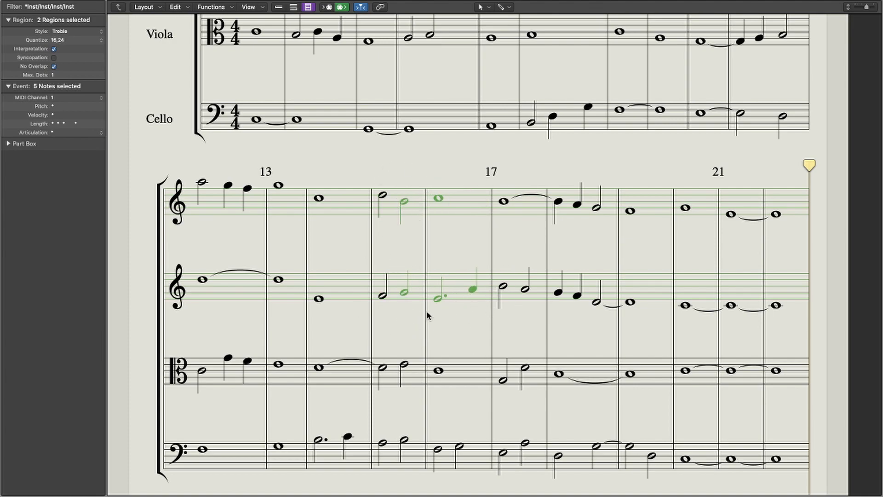
pyautogui.scroll(-2, 419, 294)
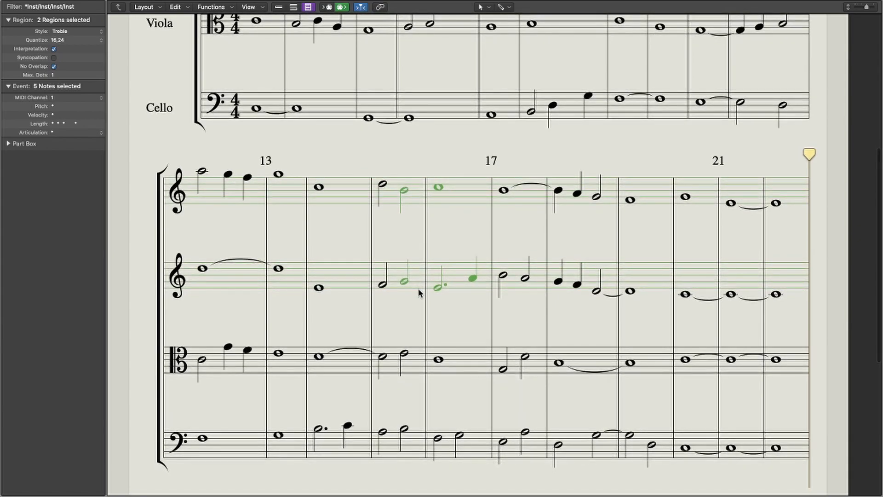
# Step: Highlight the Viola's tied note starting in bar 14 together with the two Cello notes of that bar
pyautogui.scroll(5, 419, 292)
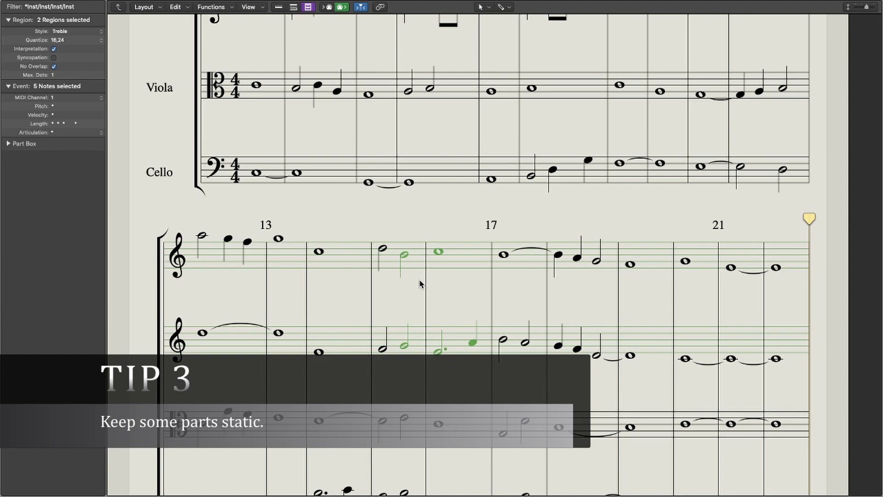
pyautogui.scroll(5, 419, 284)
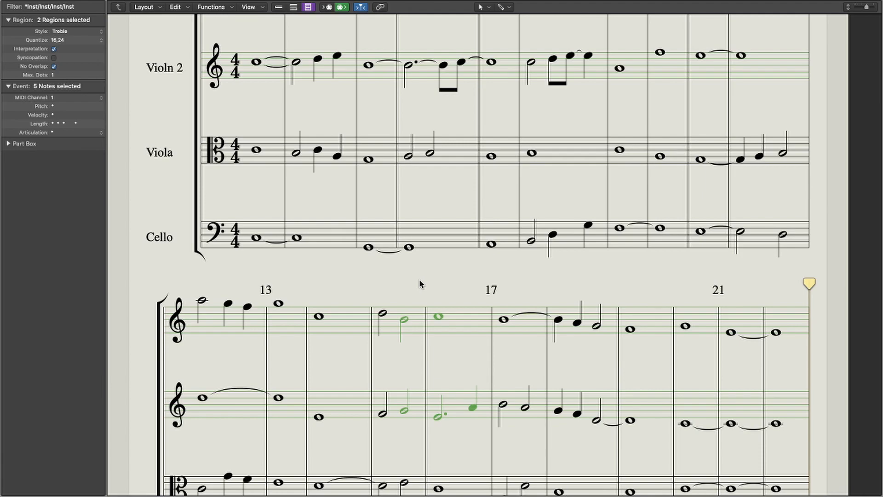
pyautogui.scroll(12, 420, 284)
pyautogui.moveTo(306, 289); pyautogui.dragTo(369, 416)
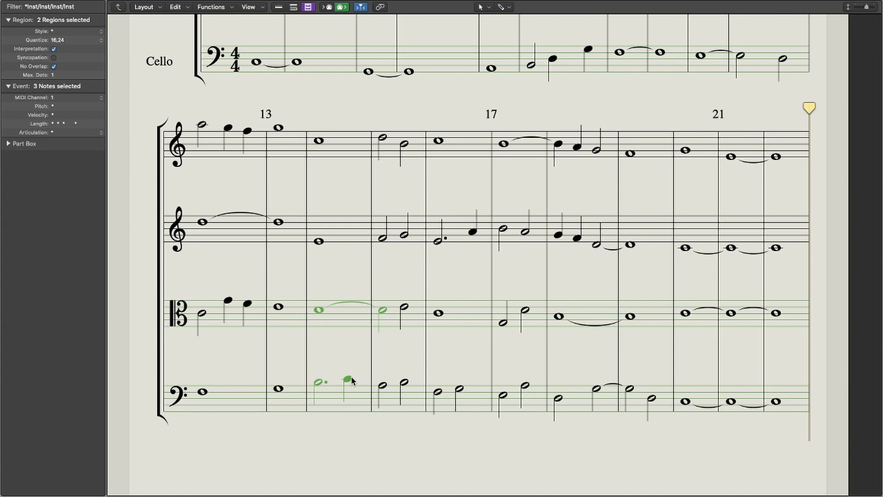
pyautogui.scroll(5, 445, 352)
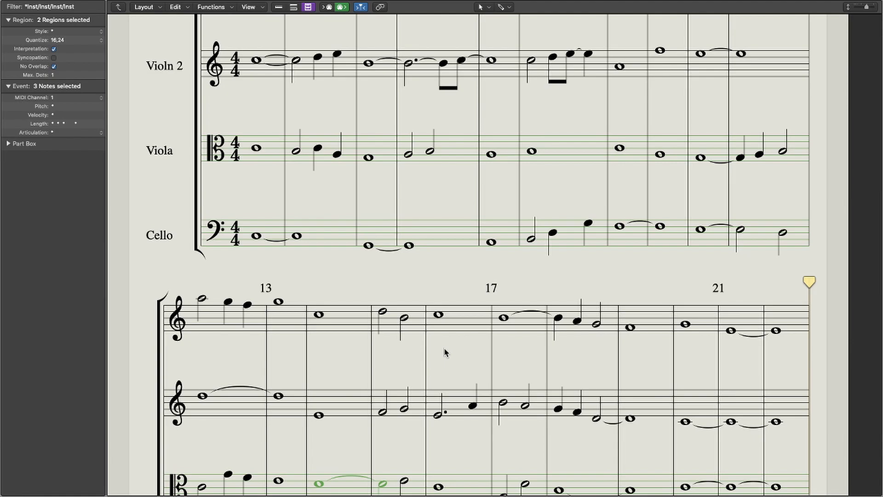
pyautogui.scroll(-5, 428, 387)
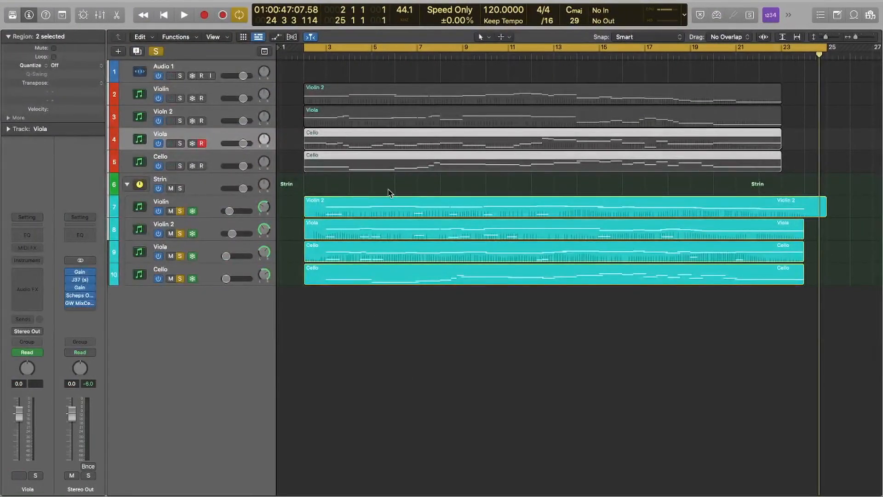
# Step: Turn off the cycle range and play the string arrangement from bar 6
pyautogui.click(397, 47)
pyautogui.click(404, 56)
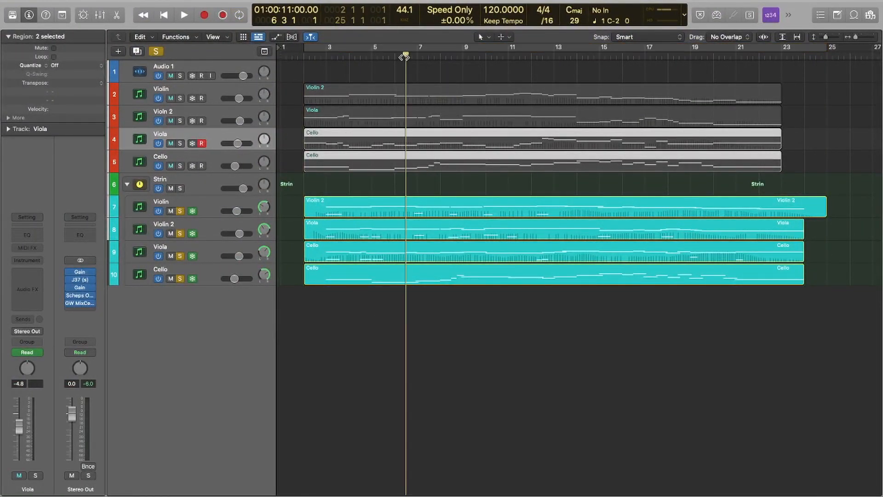
pyautogui.press('space')
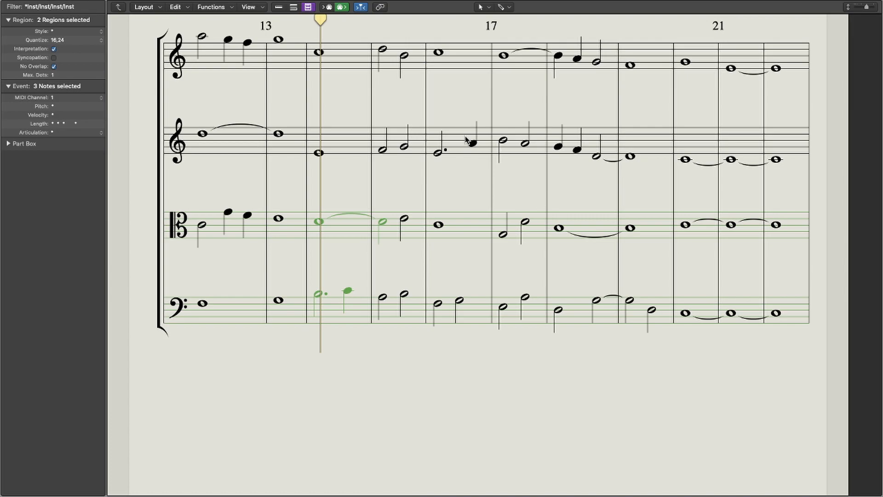
# Step: Highlight the last two Violin notes in bar 11, followed by the last two Viola notes in the same bar
pyautogui.scroll(10, 434, 148)
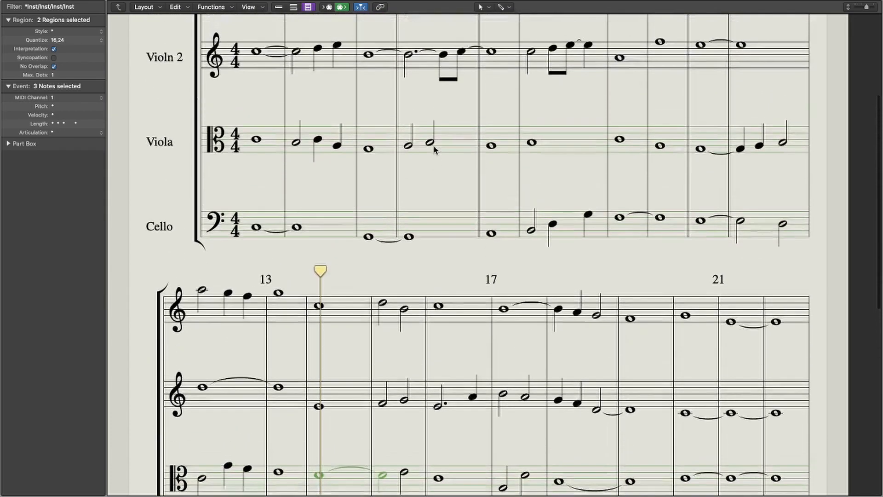
pyautogui.scroll(5, 434, 148)
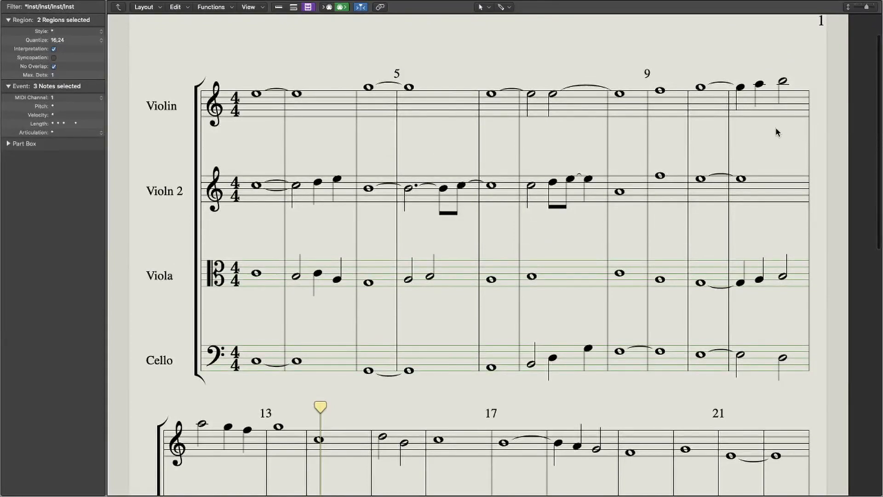
pyautogui.moveTo(736, 65); pyautogui.dragTo(806, 113)
pyautogui.scroll(-2, 732, 193)
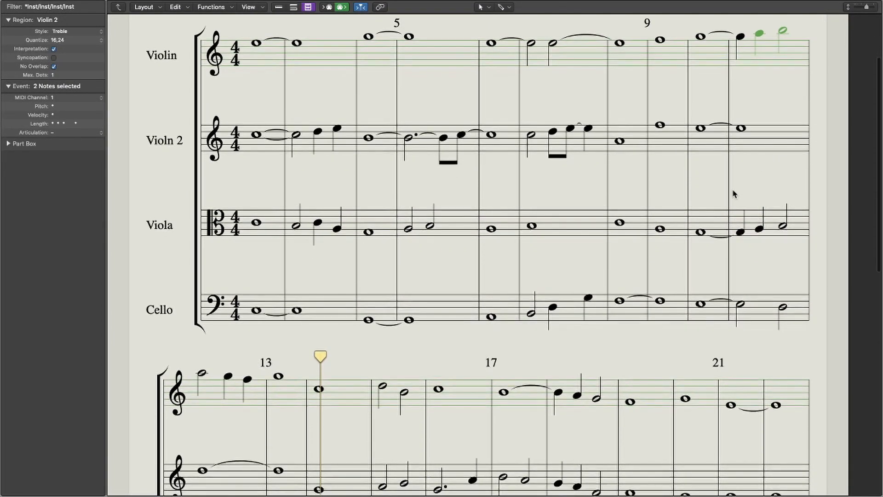
pyautogui.moveTo(752, 185); pyautogui.dragTo(795, 253)
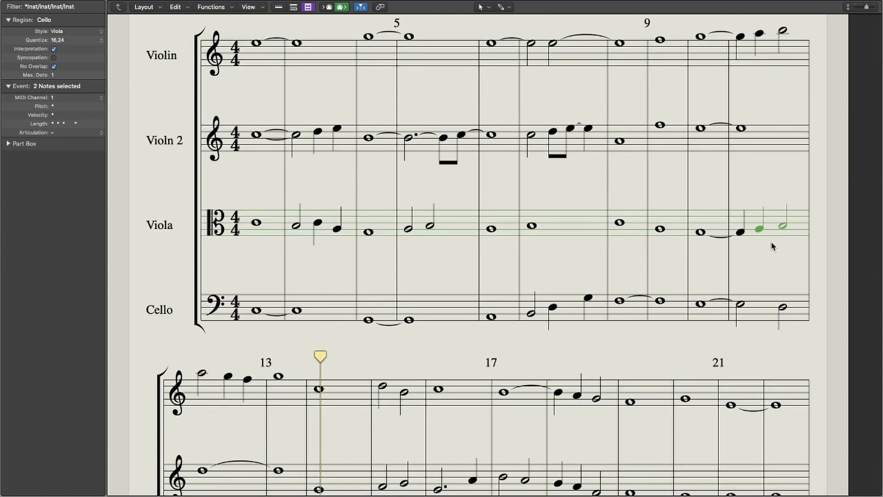
# Step: Highlight the notes of all four string parts in bars 15 and 16
pyautogui.scroll(-3, 771, 242)
pyautogui.scroll(-3, 735, 234)
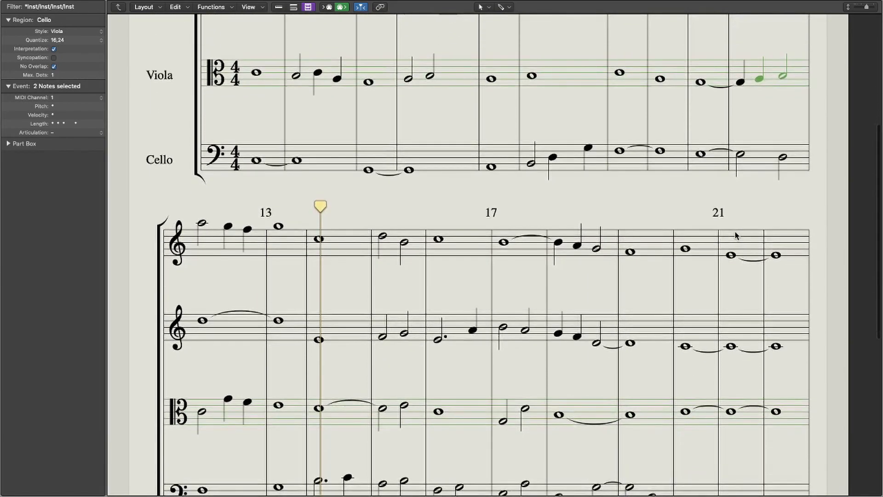
pyautogui.scroll(-2, 735, 235)
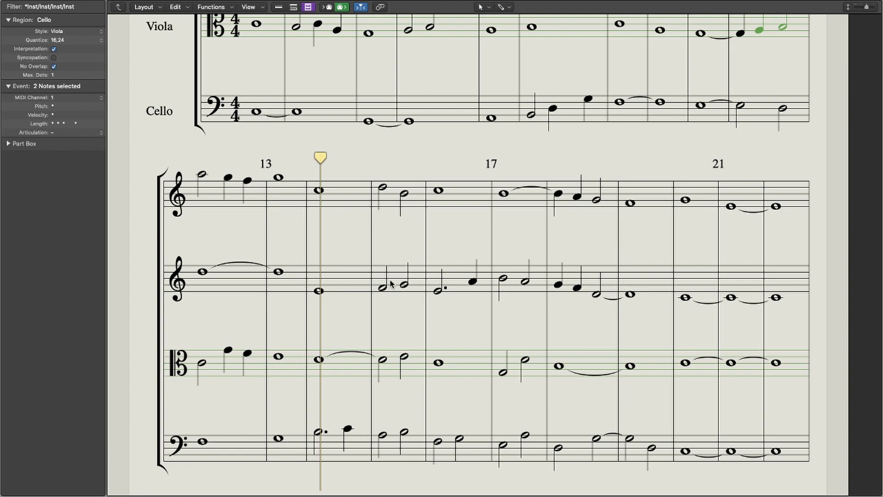
pyautogui.scroll(-1, 534, 355)
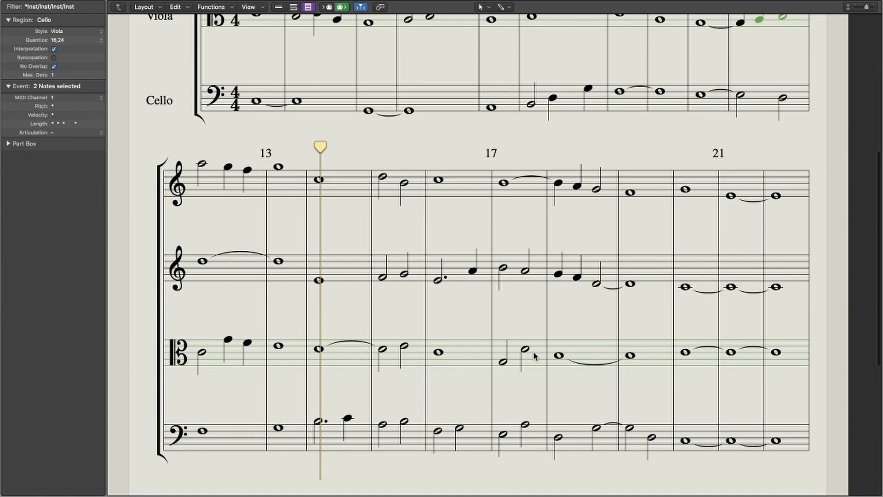
pyautogui.scroll(1, 449, 288)
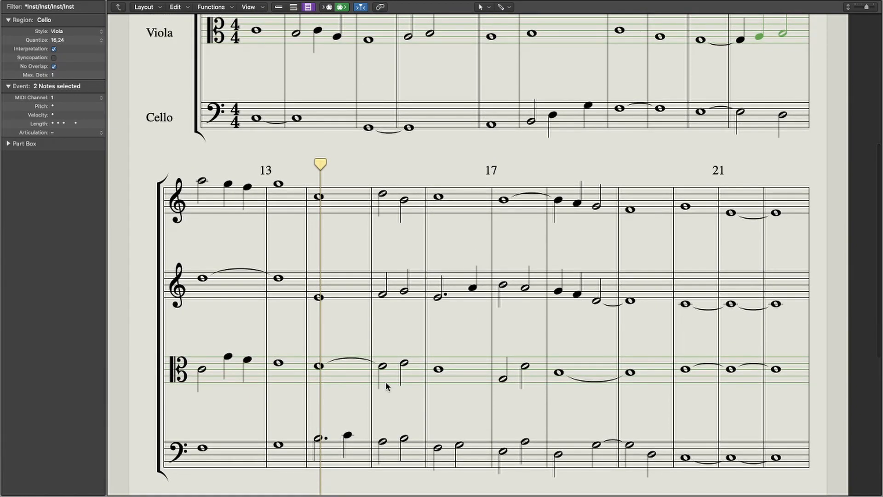
pyautogui.moveTo(375, 167); pyautogui.dragTo(478, 437)
# Step: Play the string arrangement from bar 14
pyautogui.moveTo(323, 143)
pyautogui.mouseDown()
pyautogui.moveTo(369, 150)
pyautogui.moveTo(323, 156)
pyautogui.mouseUp()
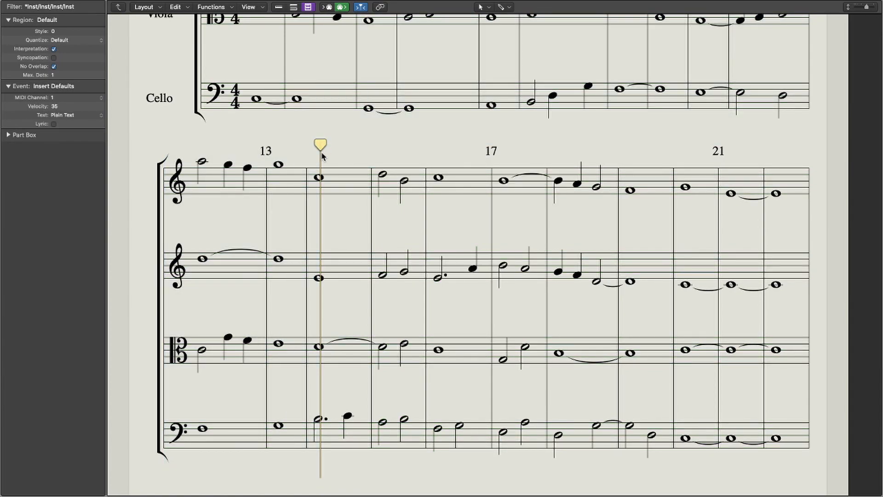
pyautogui.press('space')
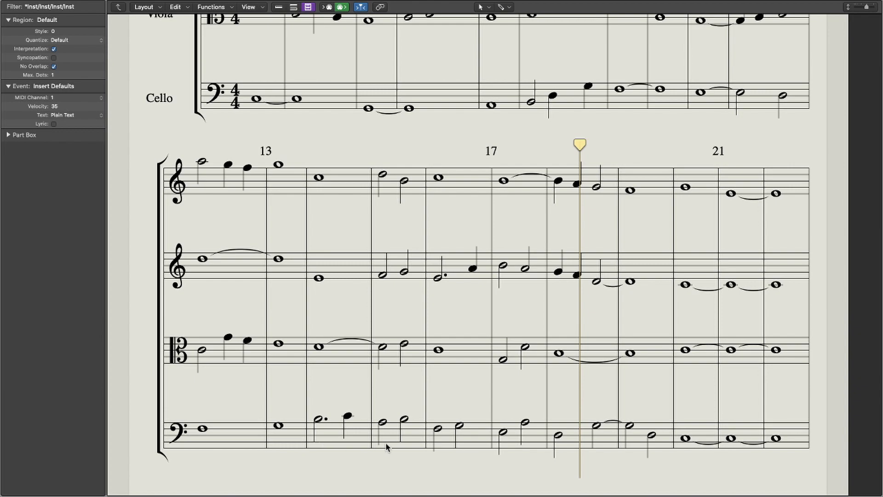
# Step: Highlight the Cello line from the start of bar 15 through the end of bar 19
pyautogui.moveTo(390, 437); pyautogui.dragTo(653, 443)
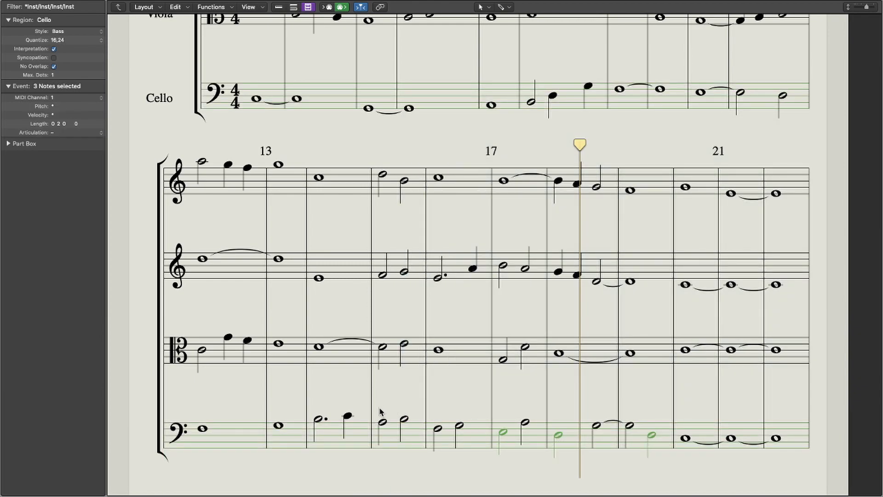
pyautogui.moveTo(376, 408); pyautogui.dragTo(664, 453)
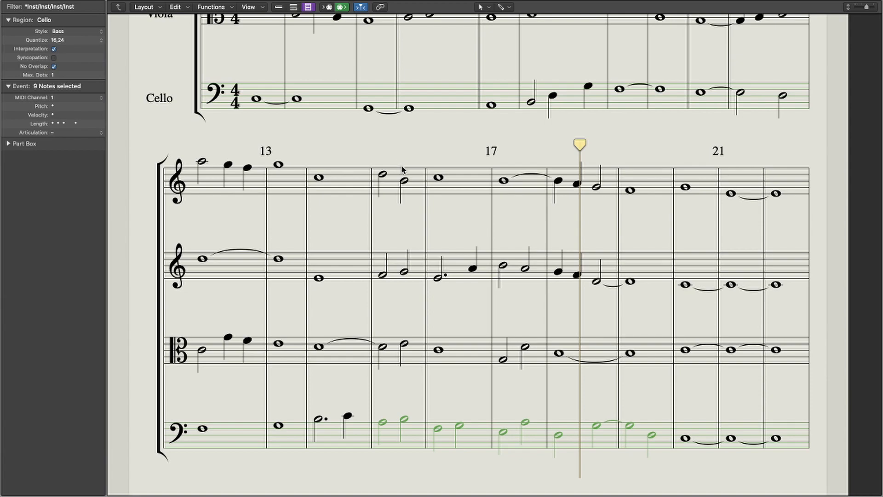
# Step: Highlight the two Viola notes in bar 17, followed by the Cello notes of bar 18 including the one tied into bar 19
pyautogui.moveTo(438, 241); pyautogui.dragTo(544, 389)
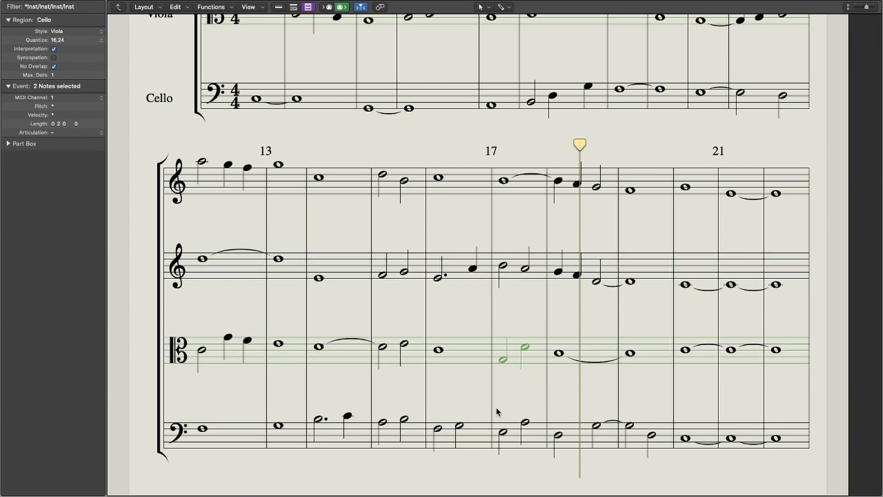
pyautogui.moveTo(552, 403); pyautogui.dragTo(606, 471)
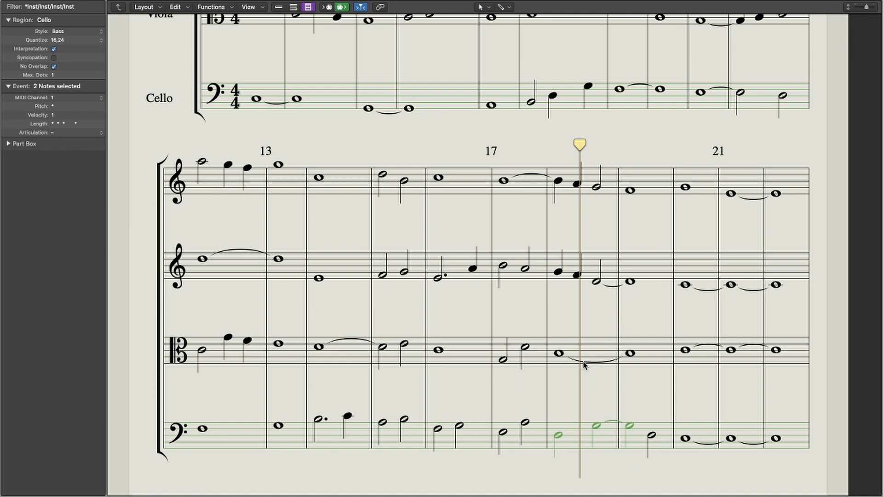
# Step: Highlight the first Violin's two whole notes in bars 13 and 14
pyautogui.scroll(3, 585, 364)
pyautogui.moveTo(267, 273); pyautogui.dragTo(336, 304)
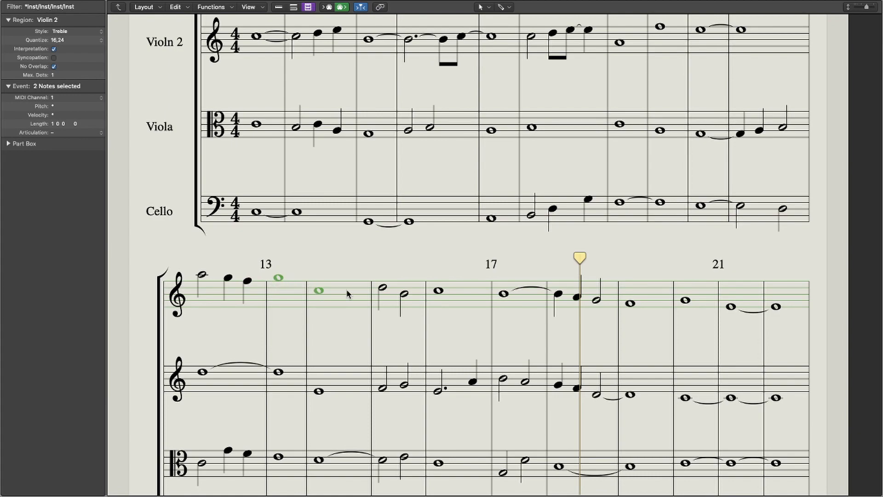
# Step: Clear the note selection, move the playhead back to the end of bar 9 and play the arrangement from there
pyautogui.scroll(-1, 347, 289)
pyautogui.scroll(2, 286, 292)
pyautogui.moveTo(580, 278); pyautogui.dragTo(683, 182)
pyautogui.scroll(6, 641, 197)
pyautogui.scroll(-2, 606, 209)
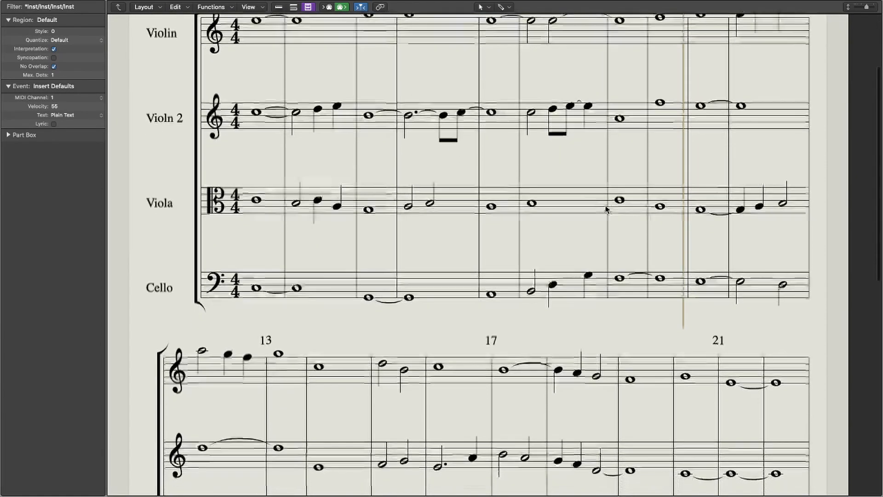
pyautogui.scroll(2, 606, 209)
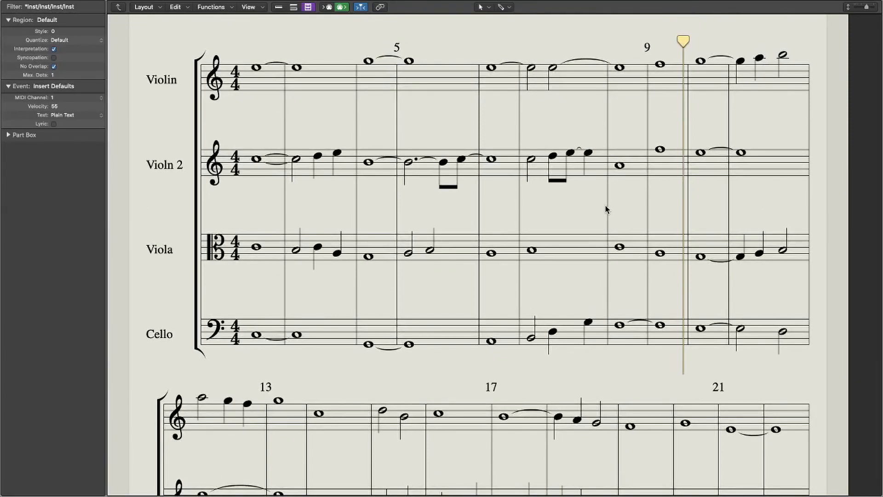
pyautogui.scroll(4, 606, 209)
pyautogui.press('space')
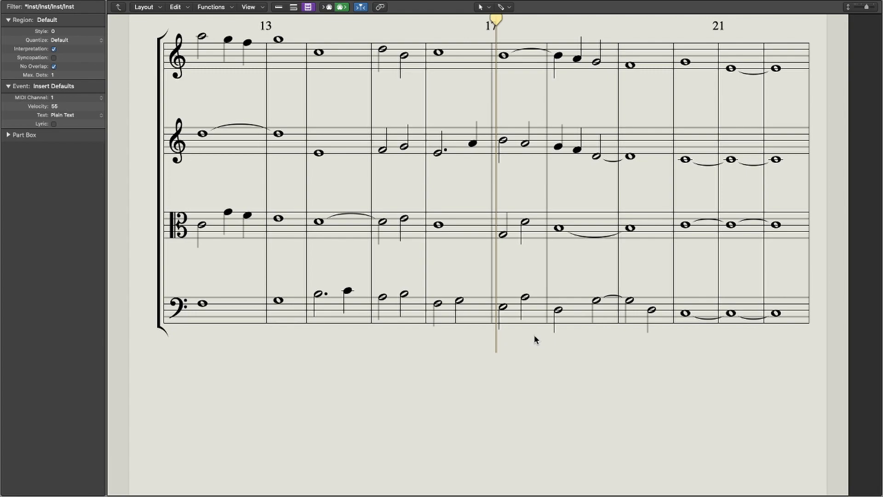
pyautogui.scroll(10, 463, 315)
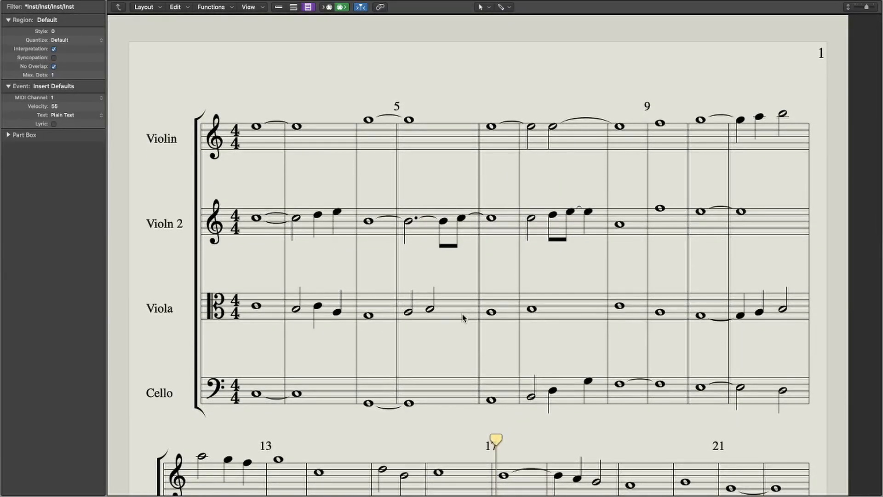
pyautogui.scroll(-2, 488, 277)
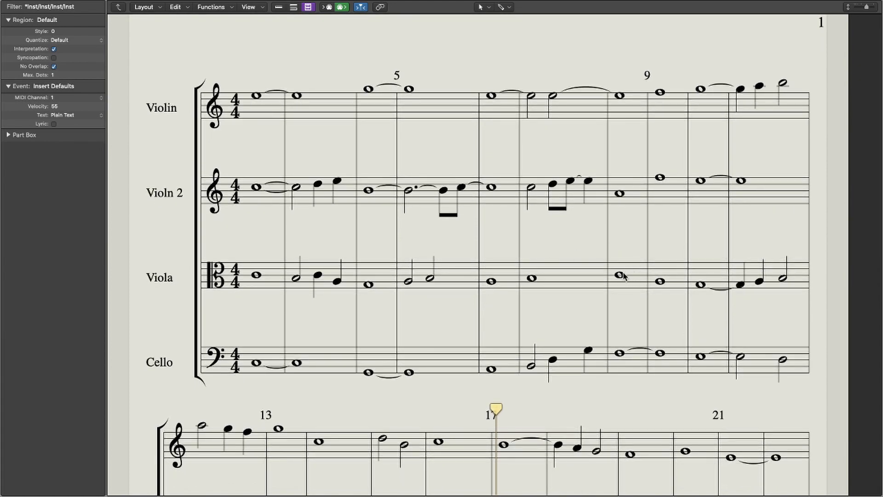
pyautogui.scroll(-9, 477, 231)
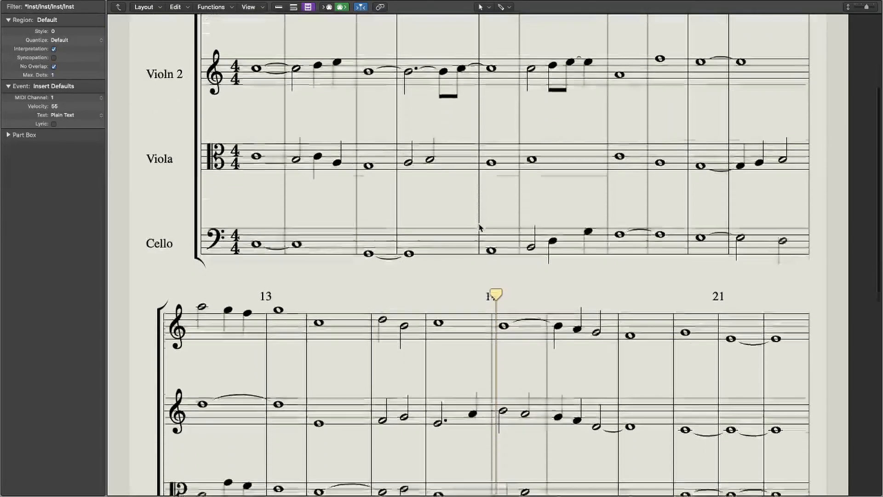
pyautogui.scroll(-3, 478, 227)
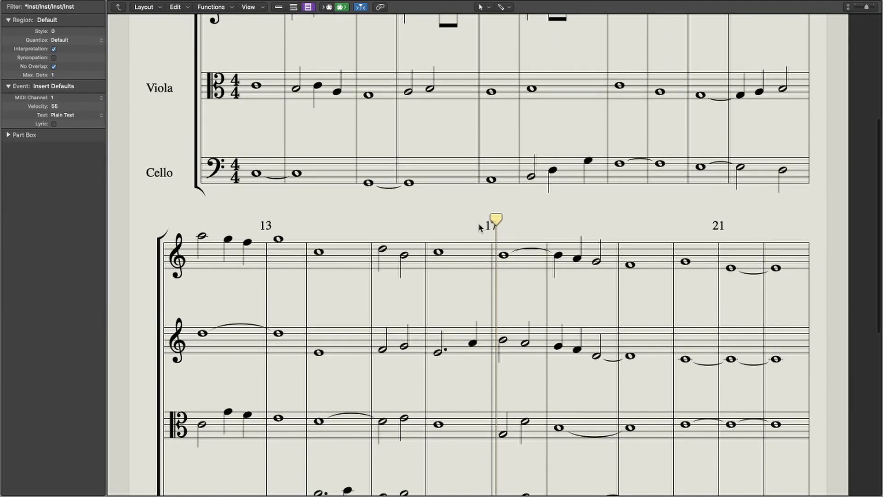